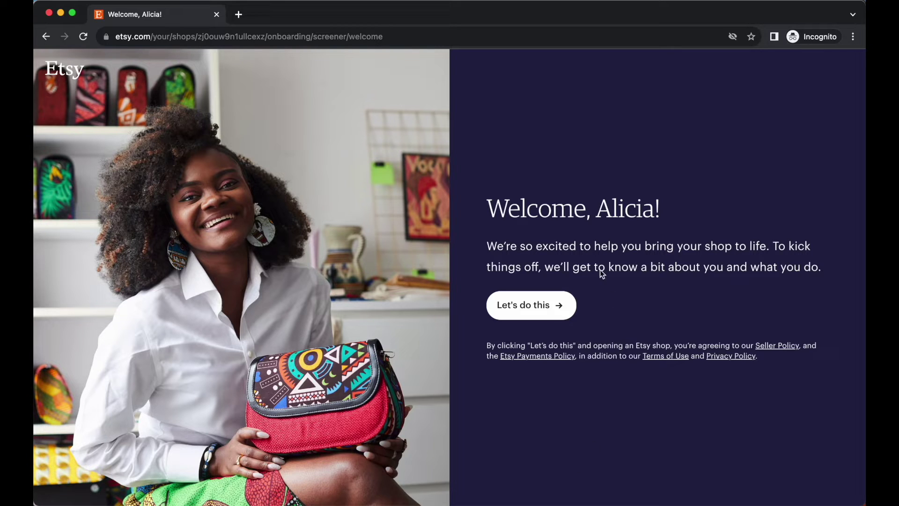
# - Start the shop onboarding with Let's do this and skip the help-topics question
pyautogui.click(542, 308)
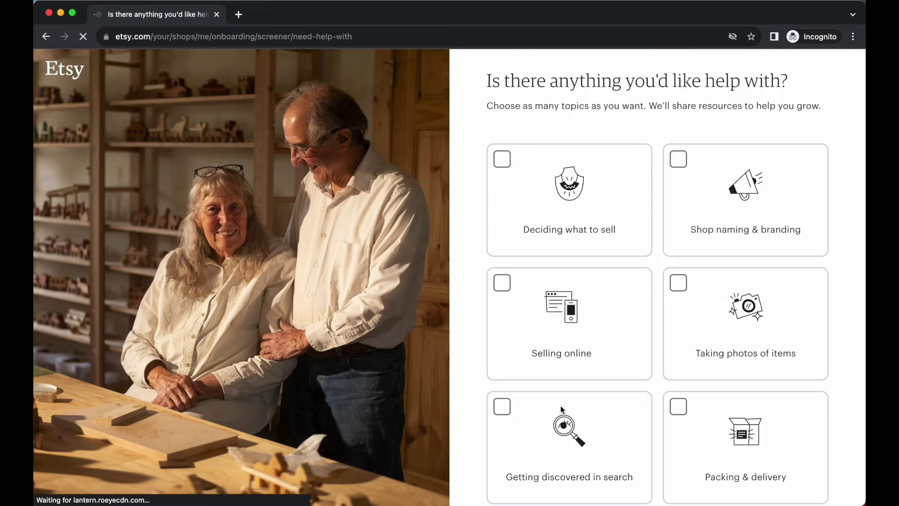
pyautogui.scroll(-10, 841, 167)
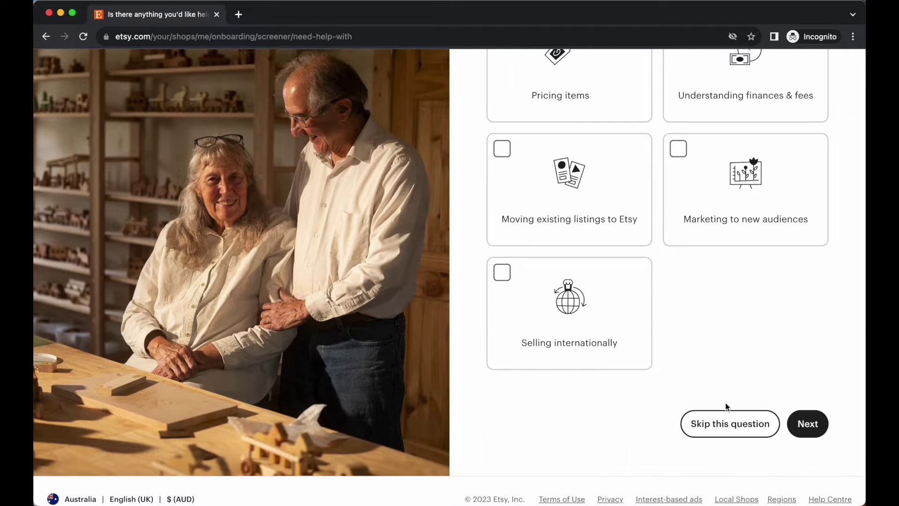
pyautogui.click(720, 428)
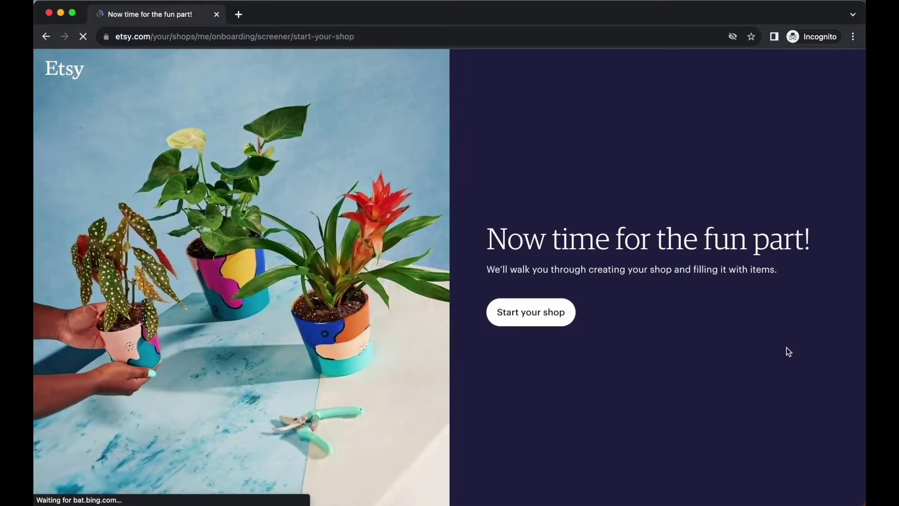
# - Set the shop language to English, keeping Australia and Australian Dollar, and save the preferences
pyautogui.click(497, 327)
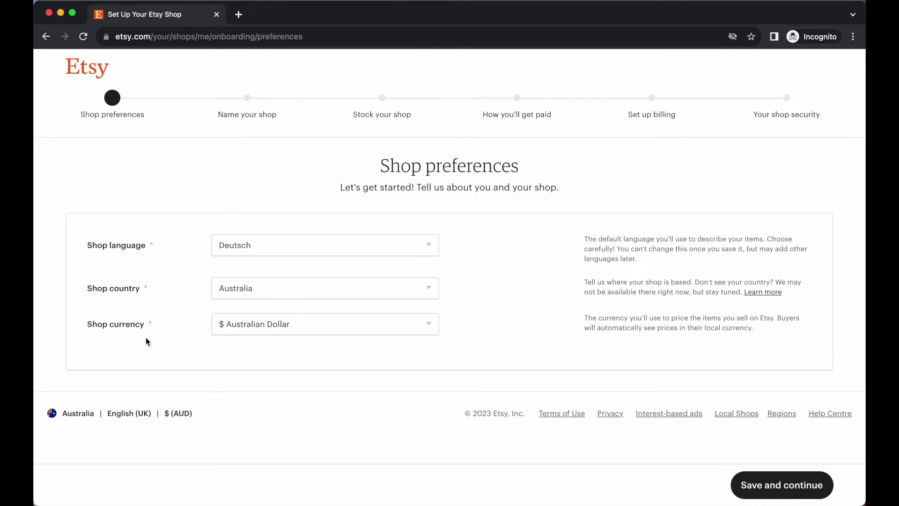
pyautogui.click(281, 244)
pyautogui.click(288, 260)
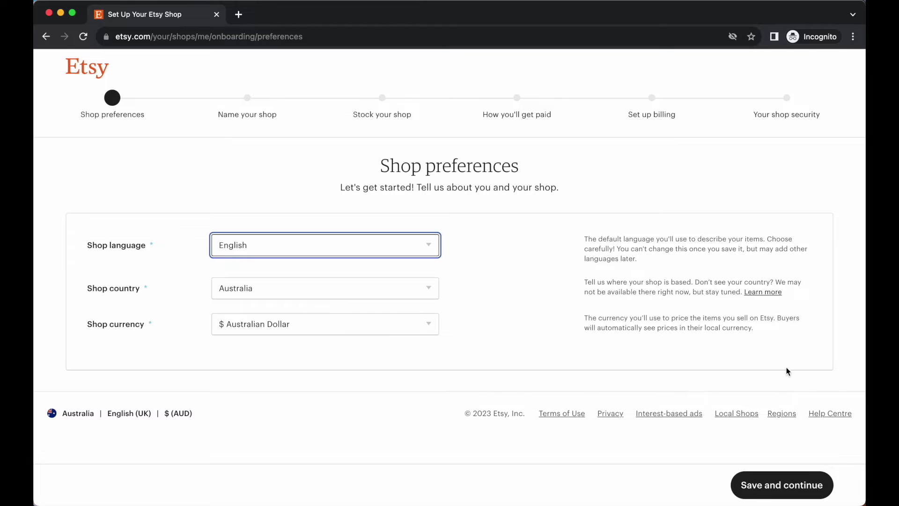
pyautogui.click(779, 490)
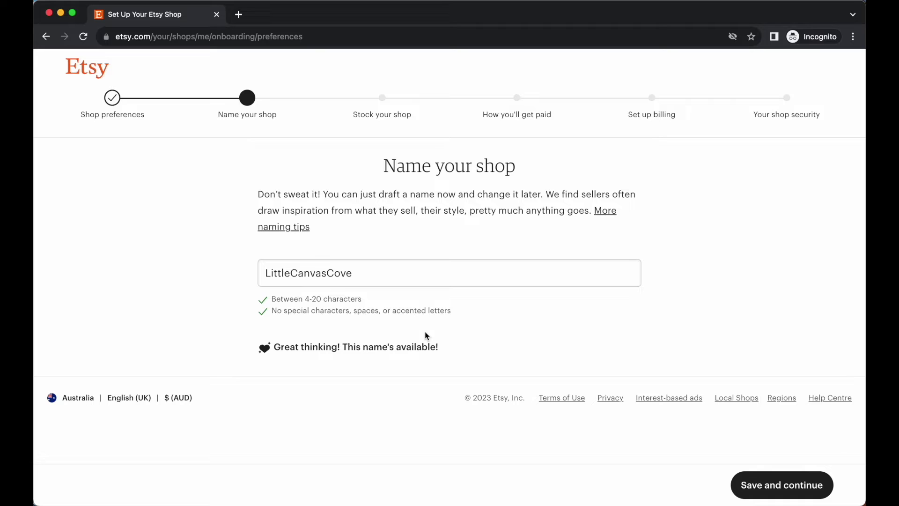
# - Save the shop name LittleCanvasCove and continue to creating a listing
pyautogui.click(781, 485)
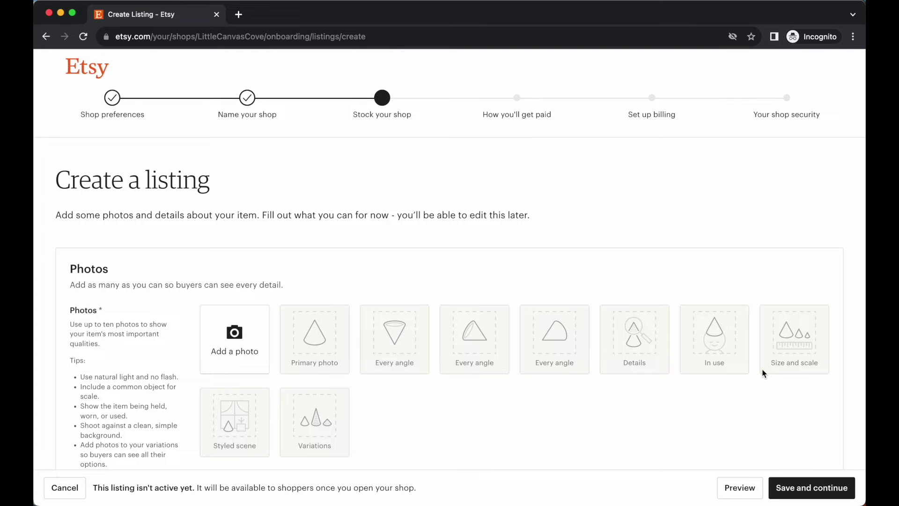
pyautogui.scroll(-4, 656, 427)
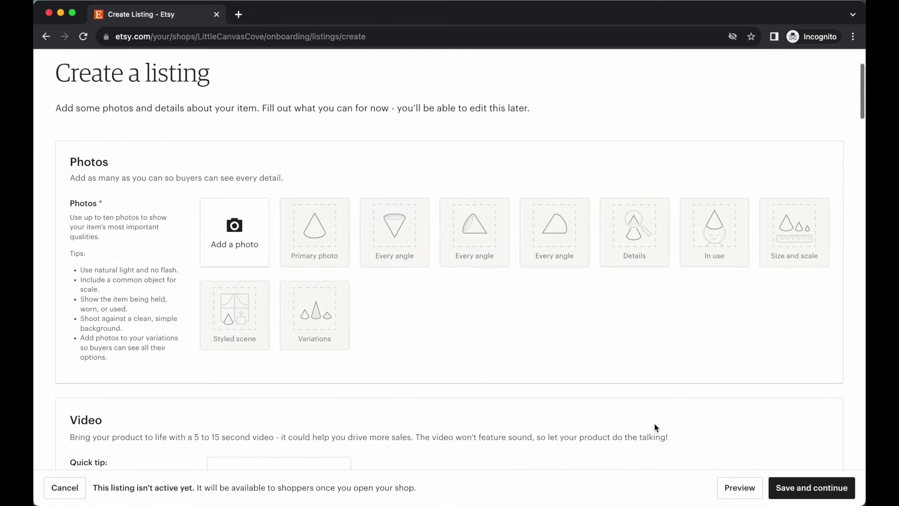
pyautogui.scroll(-9, 654, 424)
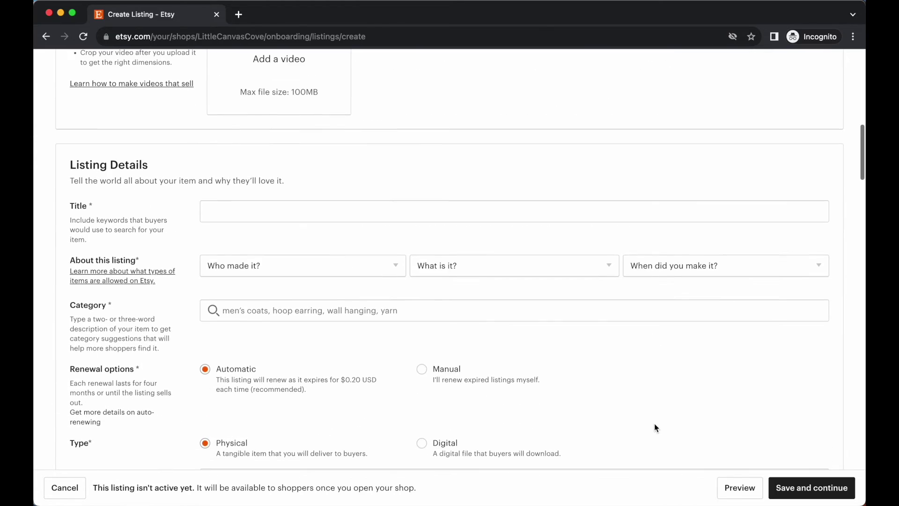
pyautogui.scroll(-1, 313, 235)
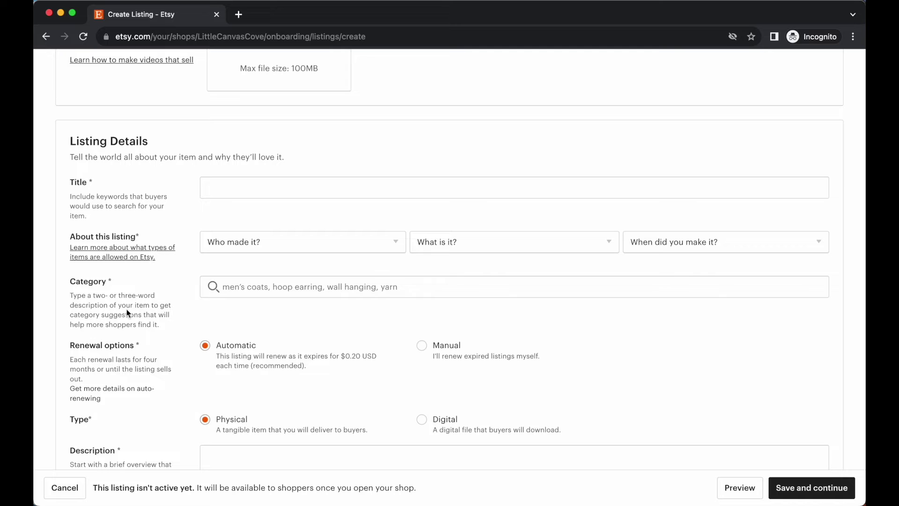
pyautogui.scroll(-4, 170, 361)
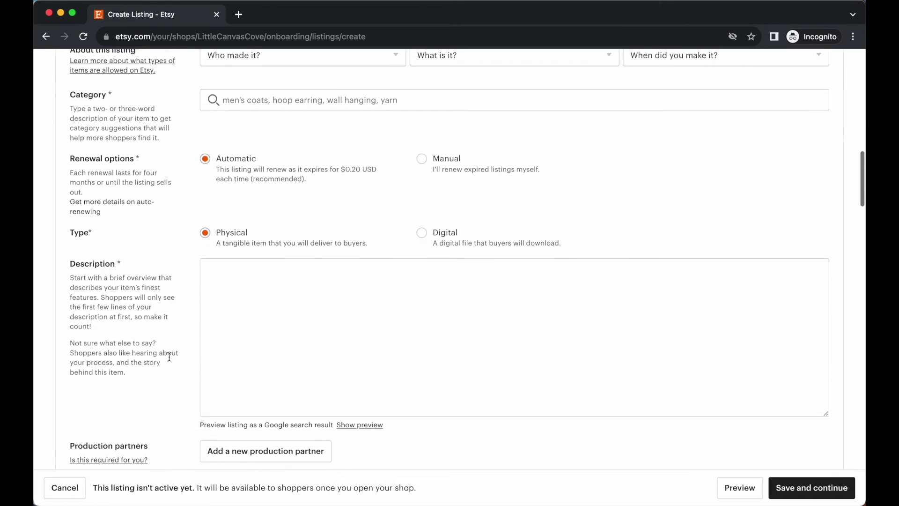
pyautogui.scroll(-3, 169, 358)
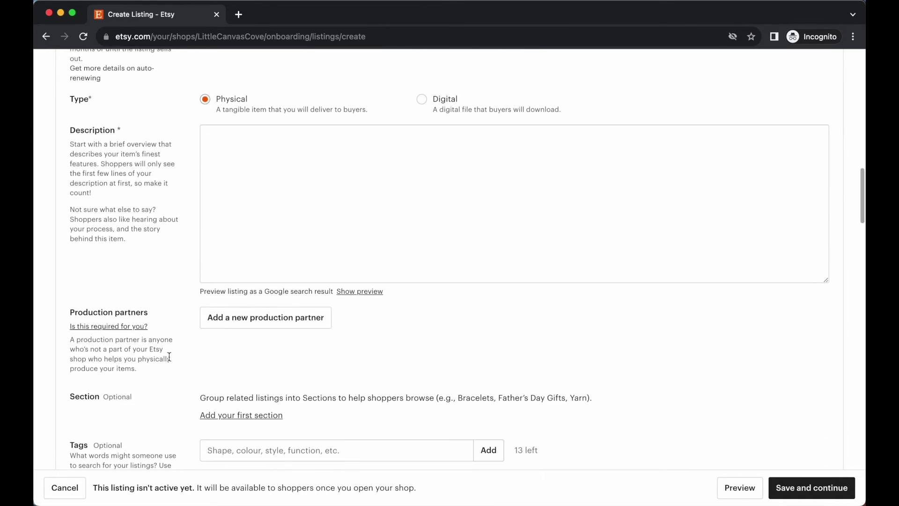
pyautogui.scroll(-3, 169, 359)
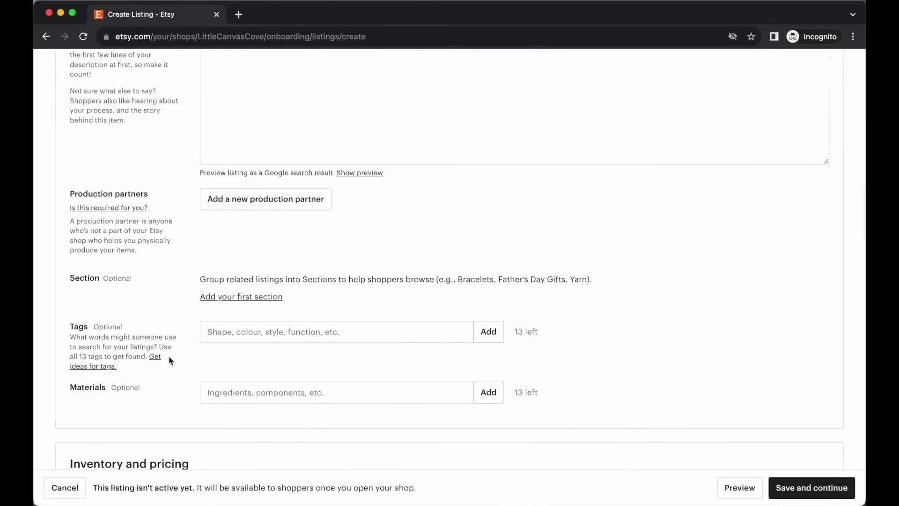
pyautogui.scroll(-6, 170, 359)
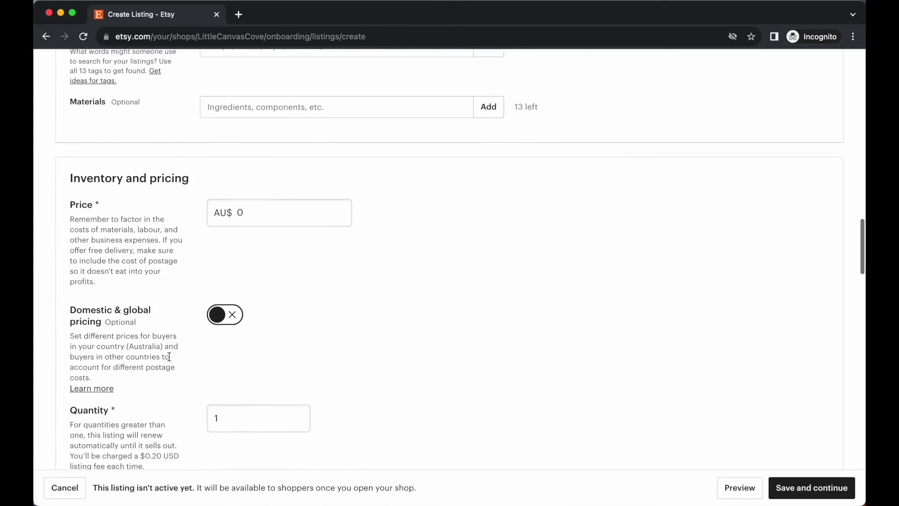
pyautogui.scroll(-5, 361, 256)
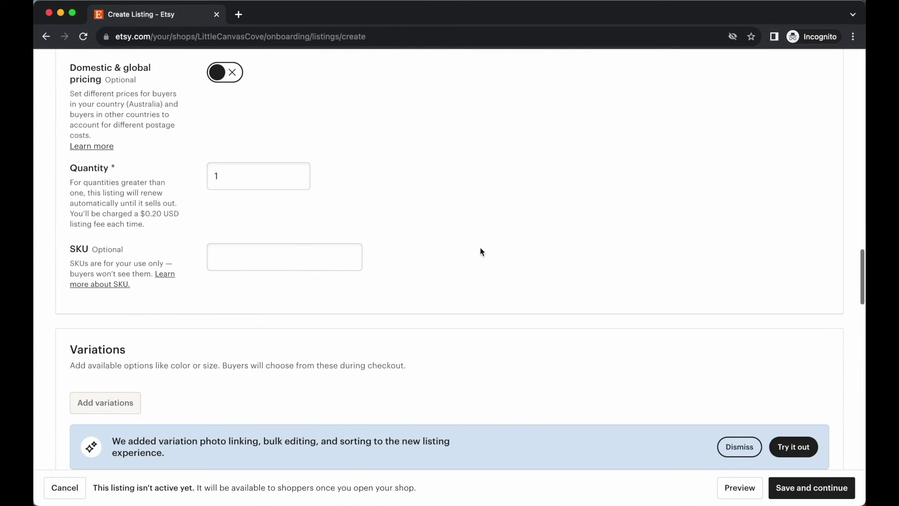
pyautogui.scroll(-10, 480, 252)
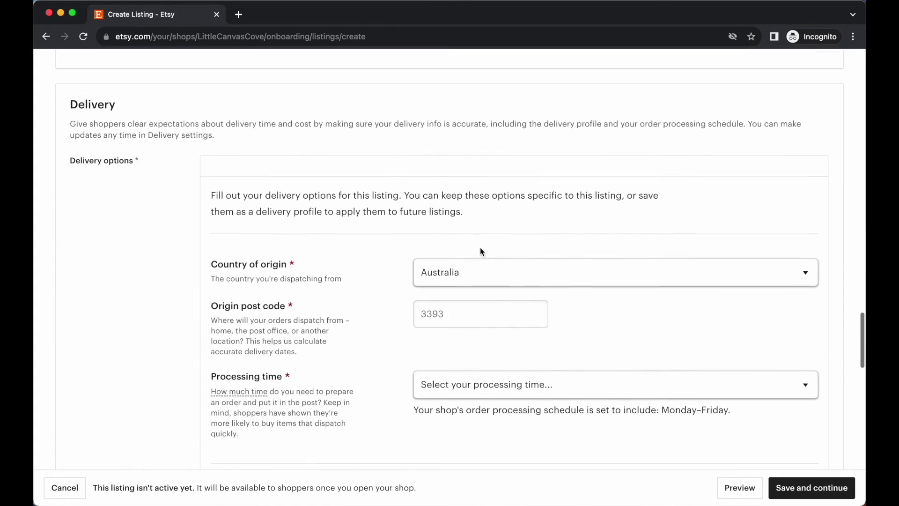
pyautogui.scroll(-4, 482, 252)
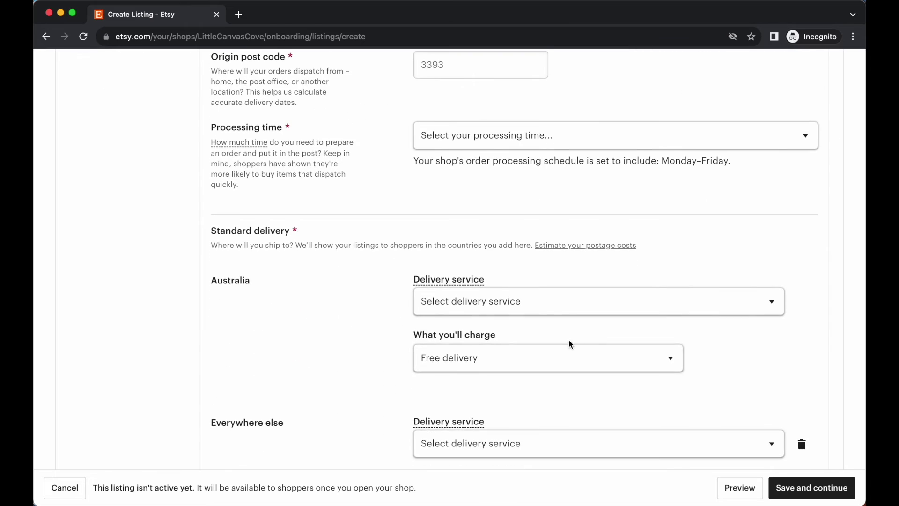
pyautogui.scroll(10, 570, 344)
pyautogui.scroll(-8, 571, 344)
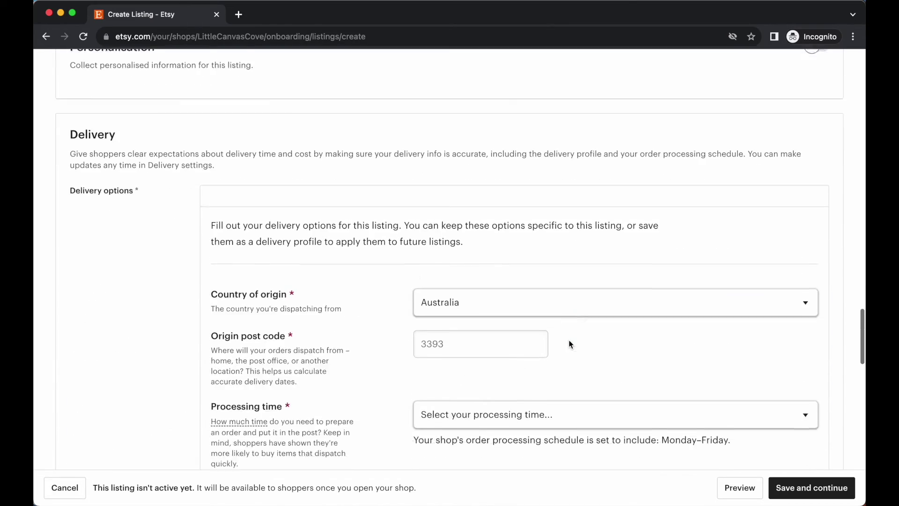
pyautogui.scroll(8, 517, 313)
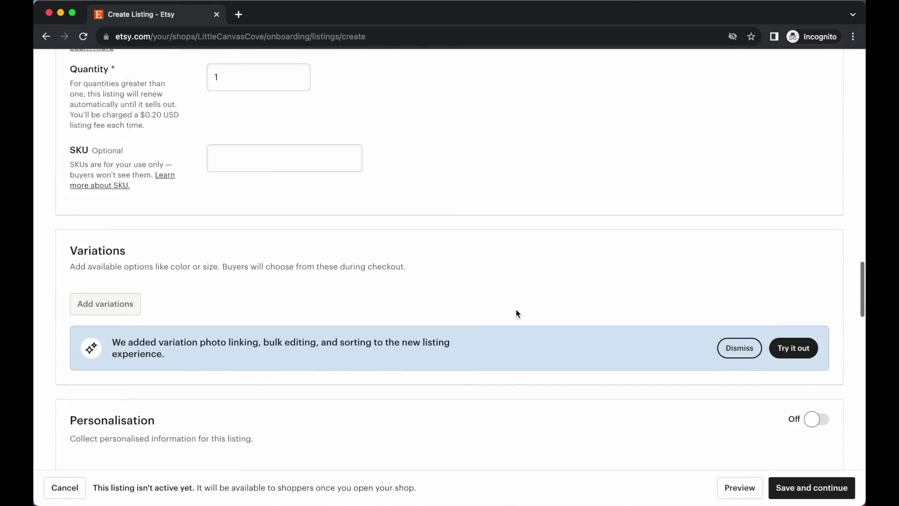
pyautogui.scroll(15, 516, 313)
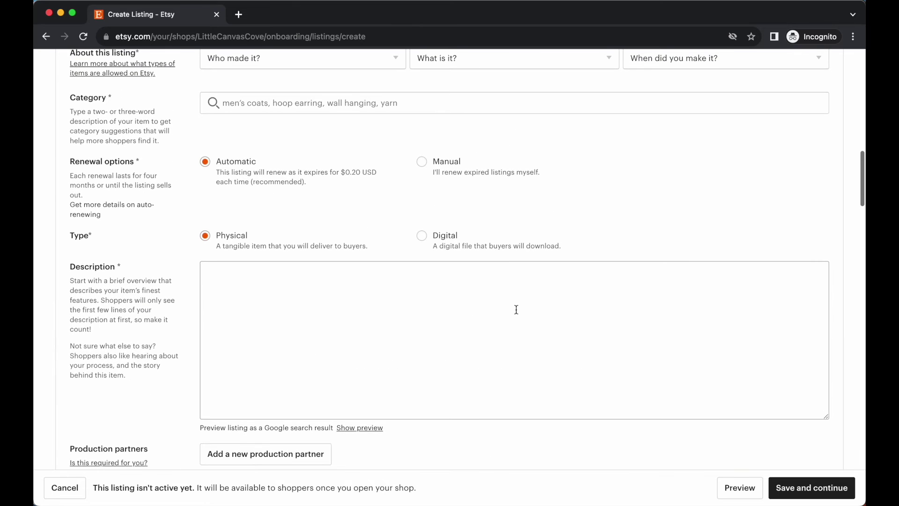
pyautogui.scroll(8, 516, 309)
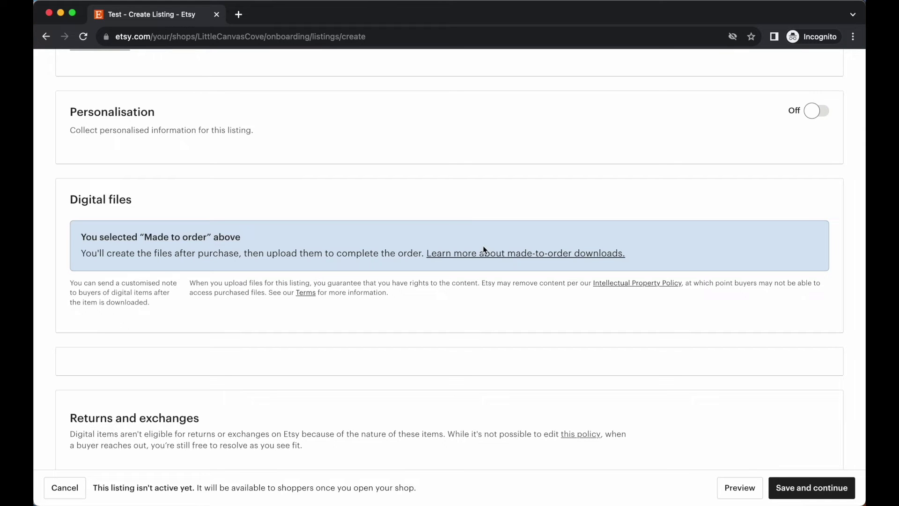
# - Set the listing's When made option to 2020 - 2023
pyautogui.scroll(15, 473, 187)
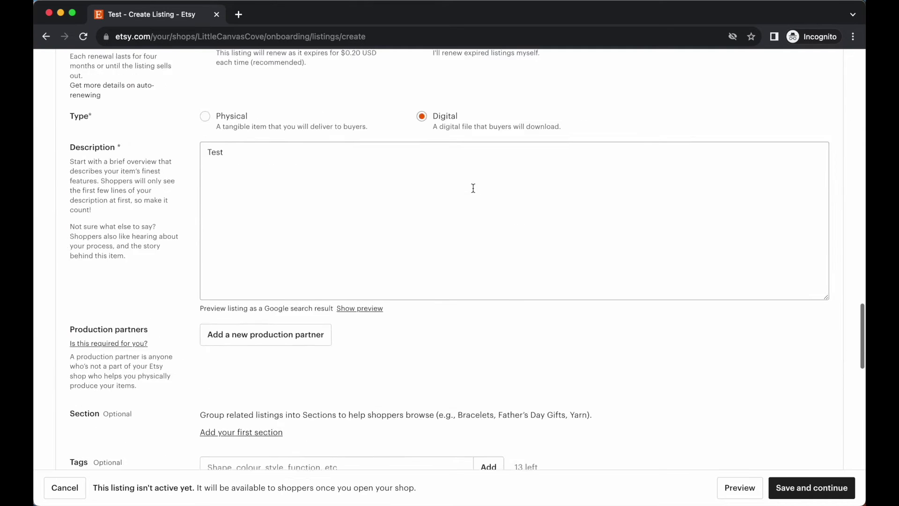
pyautogui.scroll(-15, 473, 188)
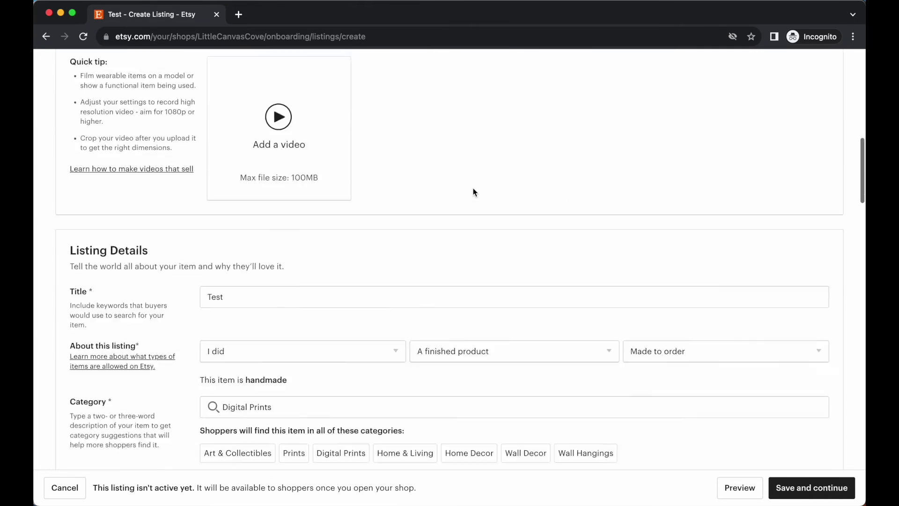
pyautogui.click(681, 145)
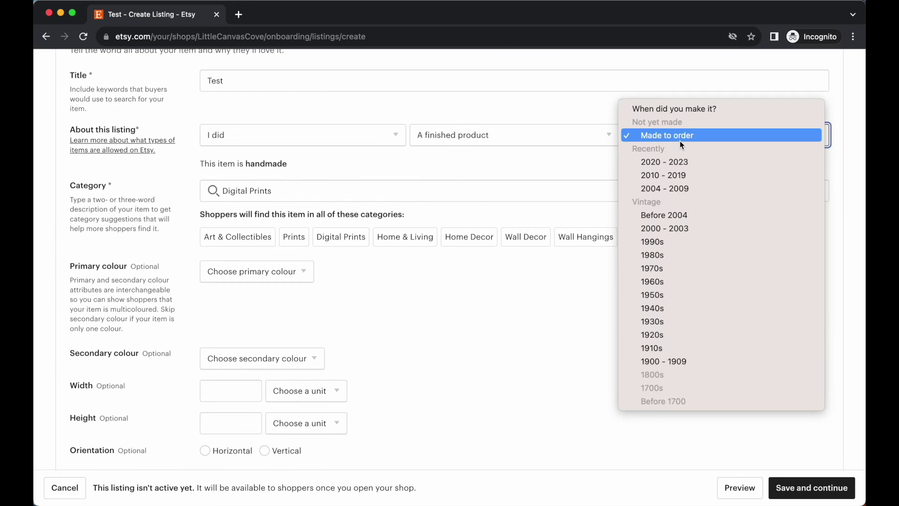
pyautogui.click(651, 160)
pyautogui.scroll(-20, 609, 296)
pyautogui.scroll(3, 609, 296)
pyautogui.scroll(-3, 609, 296)
pyautogui.scroll(-5, 609, 295)
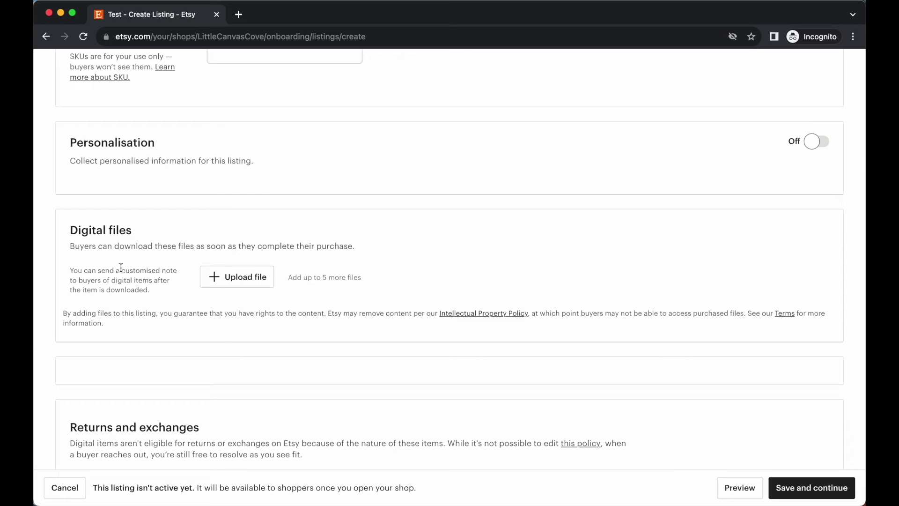
# - Upload CourseOverviewBackgroundImage.png as the digital file and save the Test listing
pyautogui.click(225, 276)
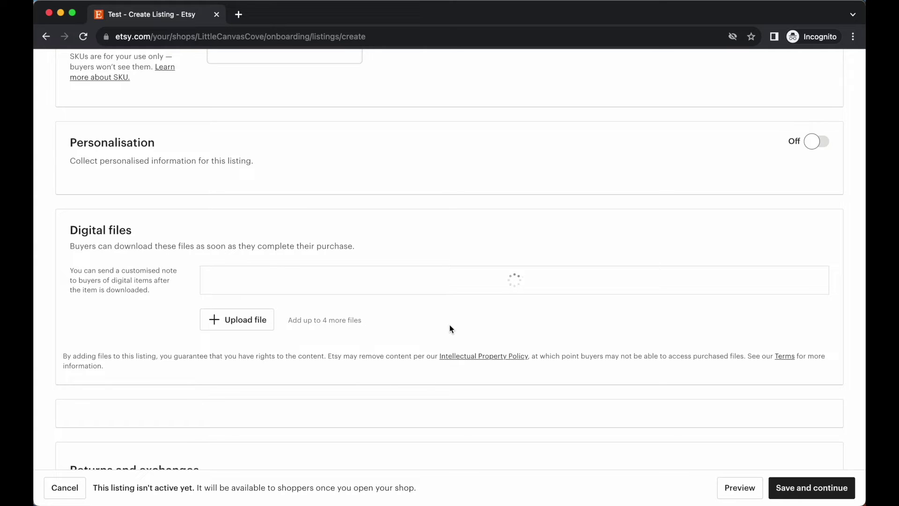
pyautogui.scroll(-4, 449, 329)
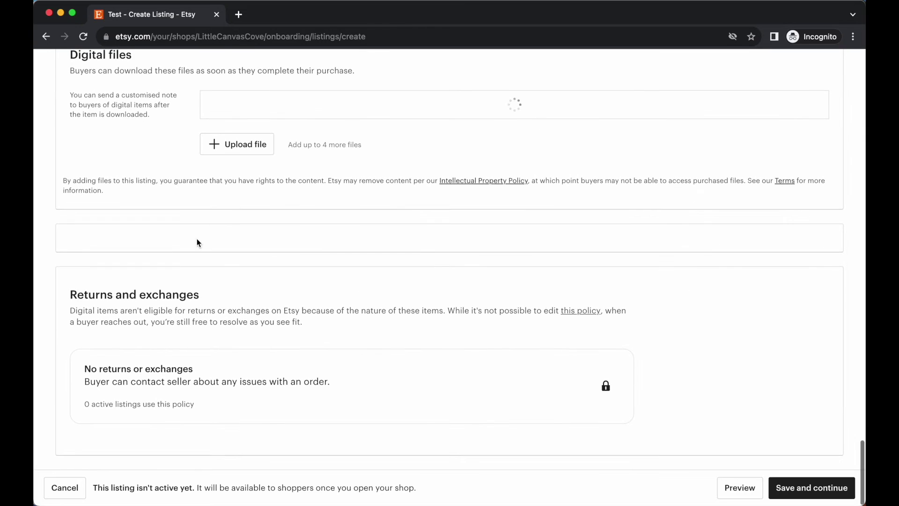
pyautogui.scroll(3, 407, 376)
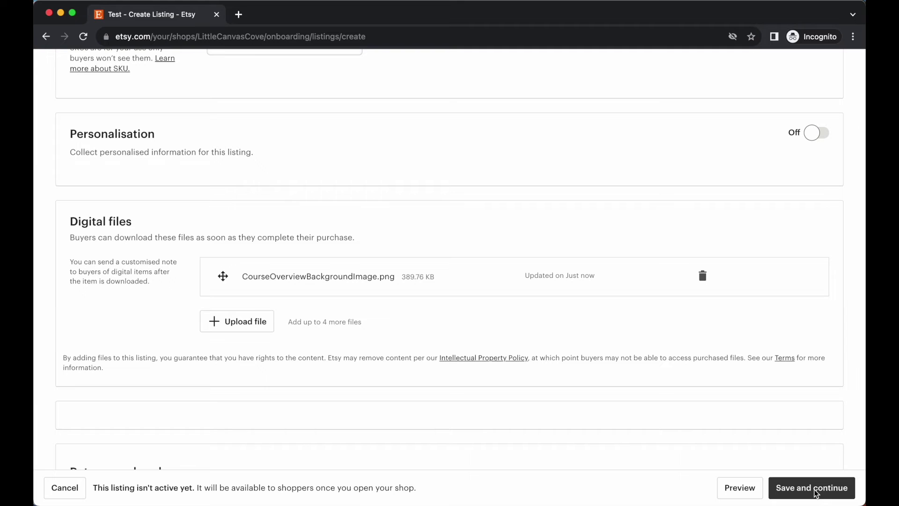
pyautogui.click(815, 492)
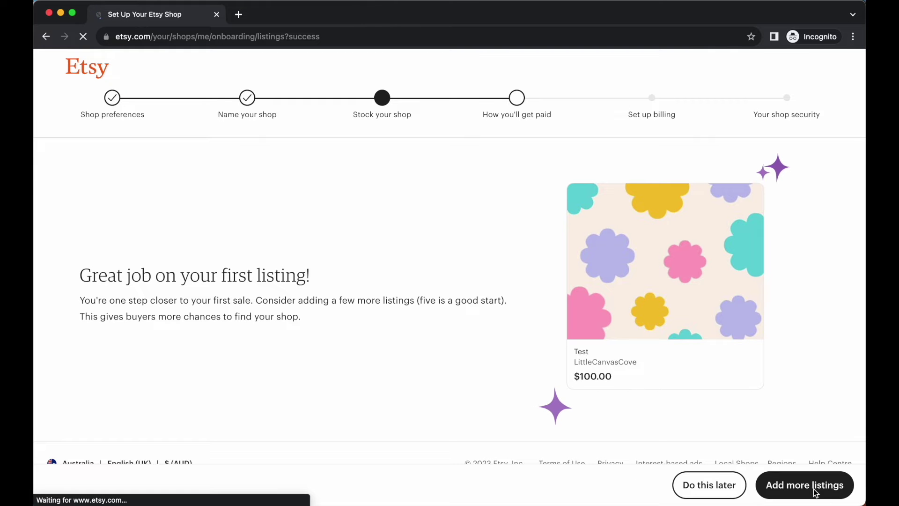
# - Choose Do this later on the first-listing success page to skip adding more listings
pyautogui.scroll(-1, 790, 352)
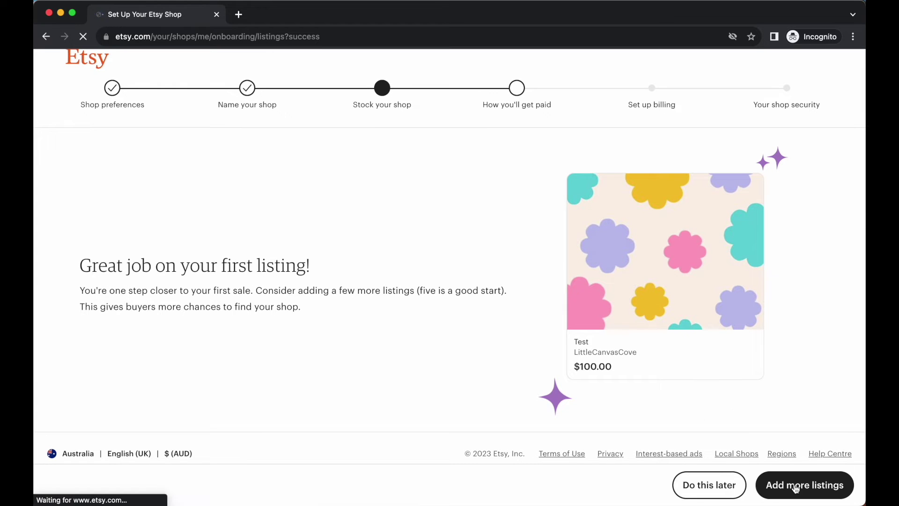
pyautogui.click(699, 488)
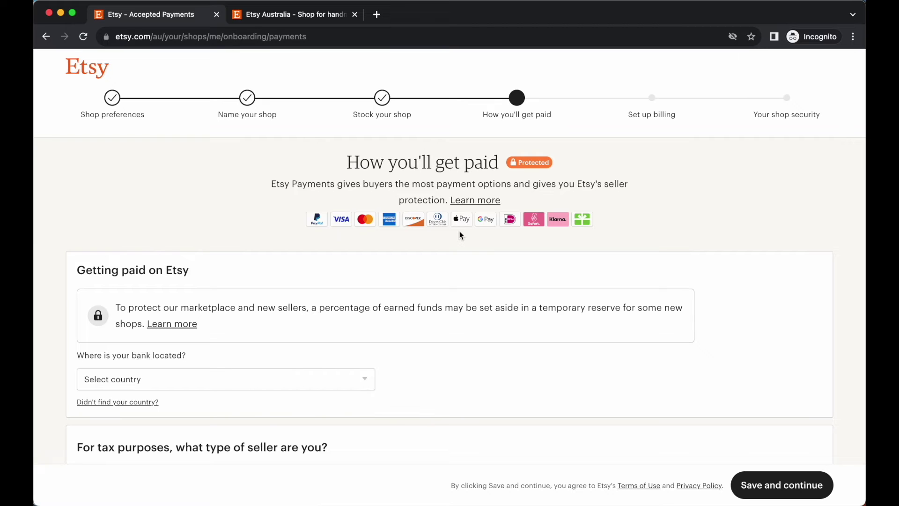
# - Scroll through the Getting paid, seller type and 'Tell us a little bit about yourself' sections
pyautogui.scroll(-2, 495, 347)
pyautogui.scroll(-4, 495, 350)
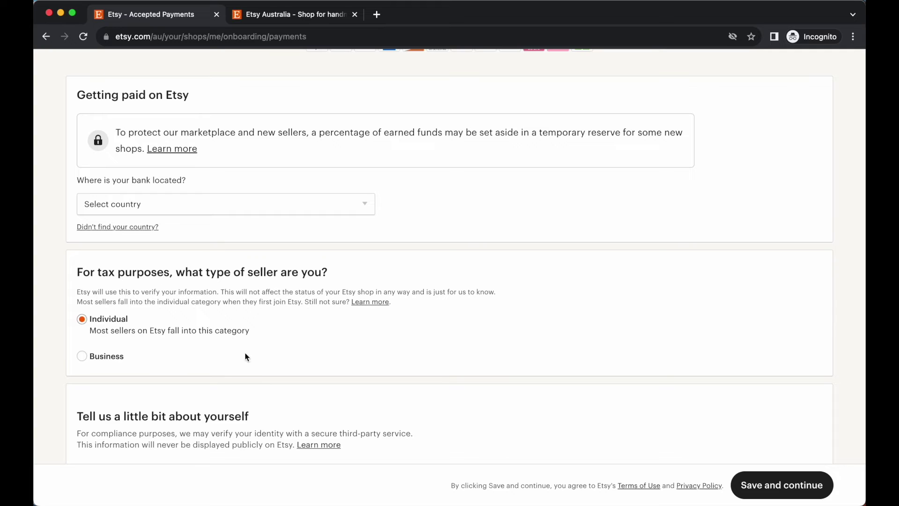
pyautogui.scroll(-2, 310, 346)
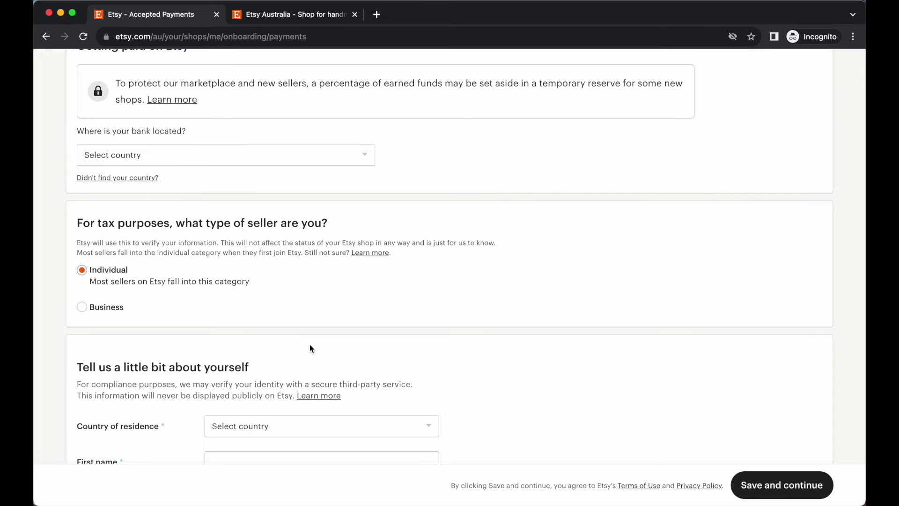
pyautogui.scroll(-5, 310, 349)
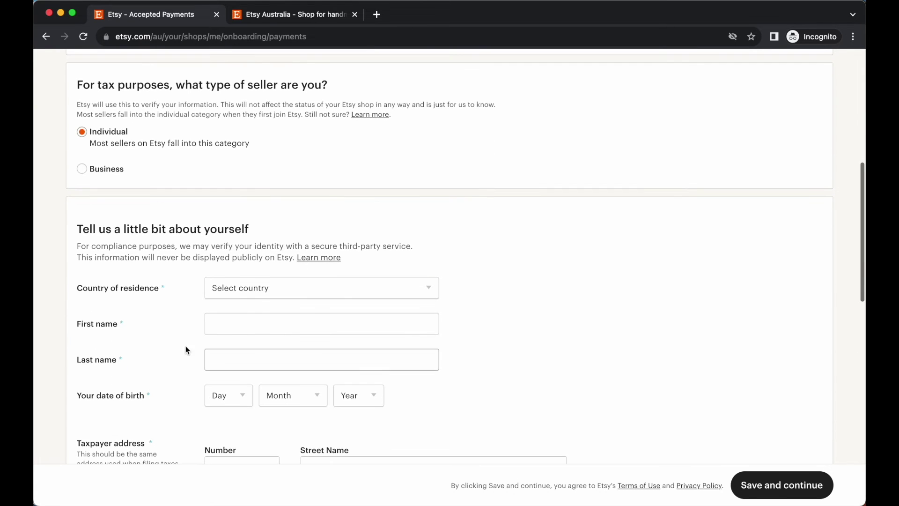
pyautogui.scroll(-4, 152, 360)
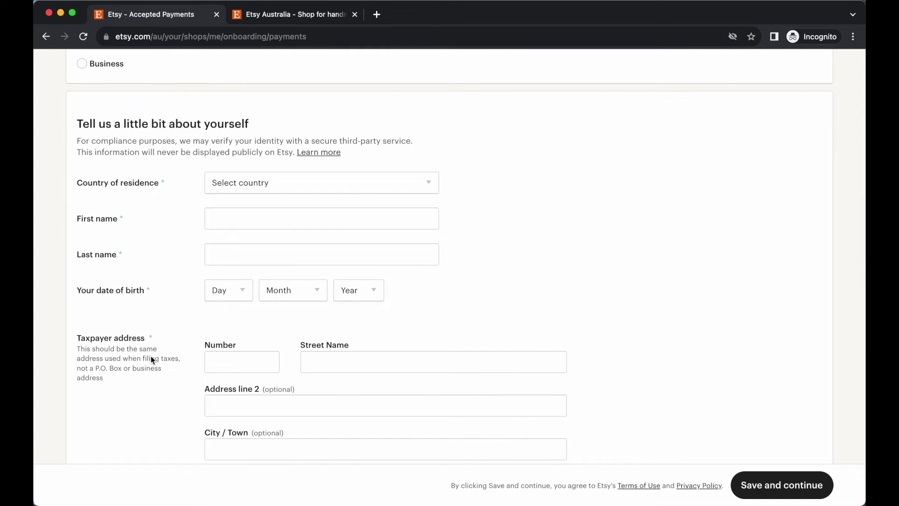
pyautogui.scroll(-10, 151, 359)
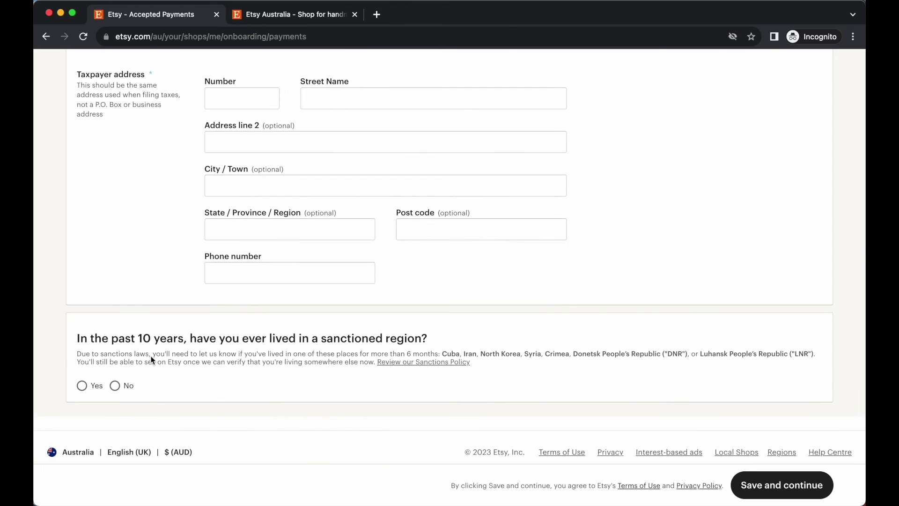
pyautogui.scroll(-2, 152, 359)
pyautogui.scroll(2, 151, 360)
pyautogui.scroll(14, 151, 360)
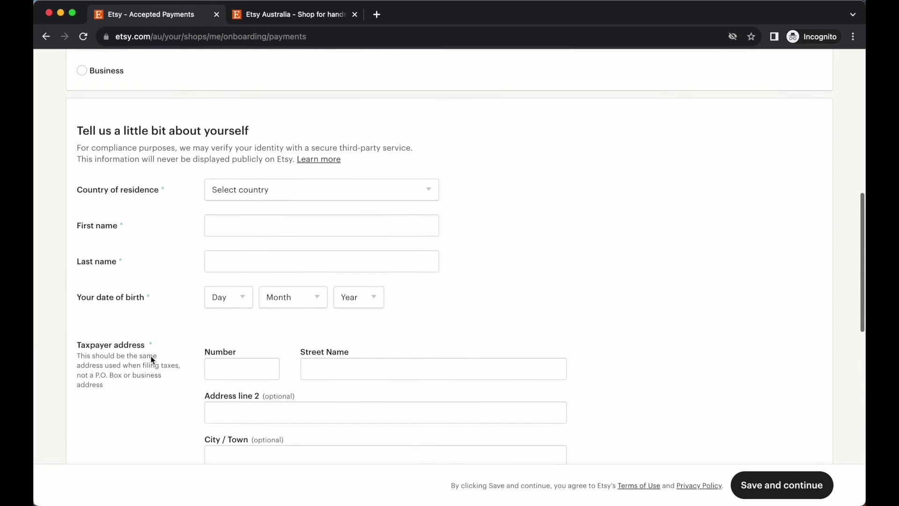
pyautogui.scroll(4, 152, 360)
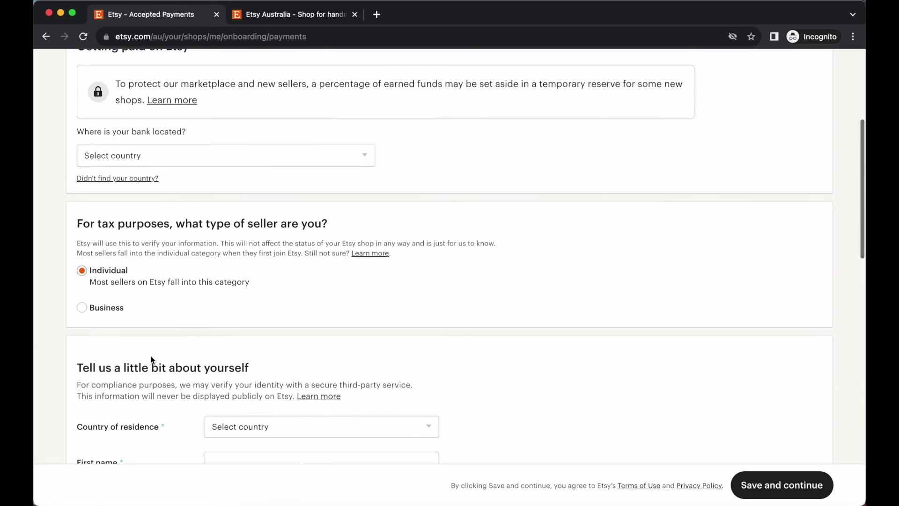
pyautogui.scroll(-3, 151, 360)
pyautogui.scroll(-4, 151, 360)
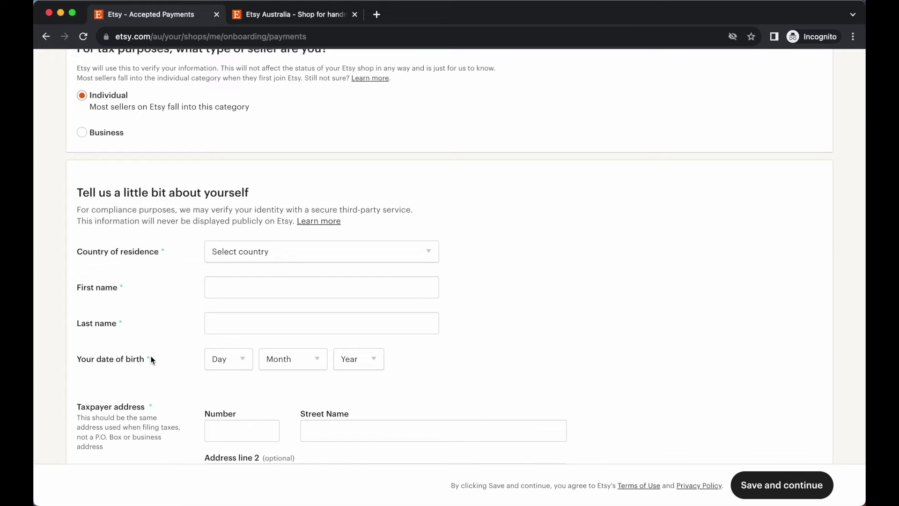
pyautogui.scroll(2, 151, 360)
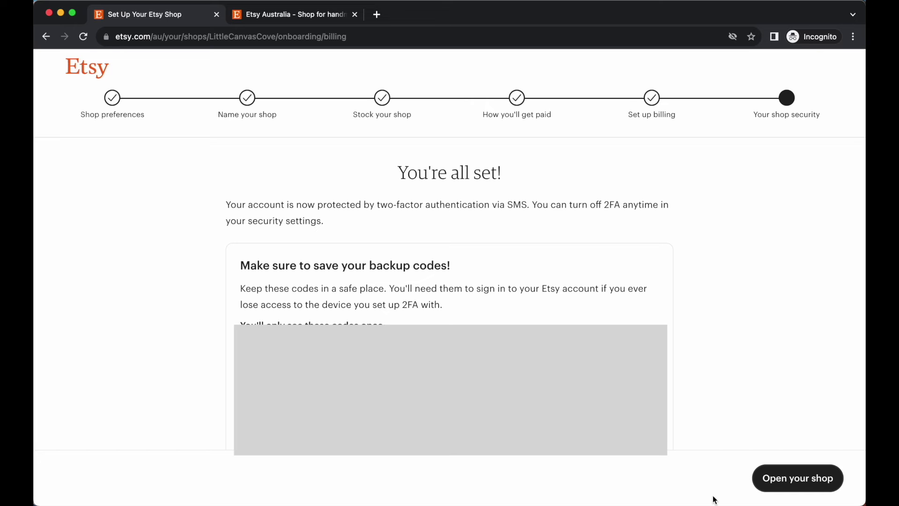
# - Open the shop, close the 'Save on Etsy fees' pop-up, and review the Shop Manager dashboard
pyautogui.click(802, 479)
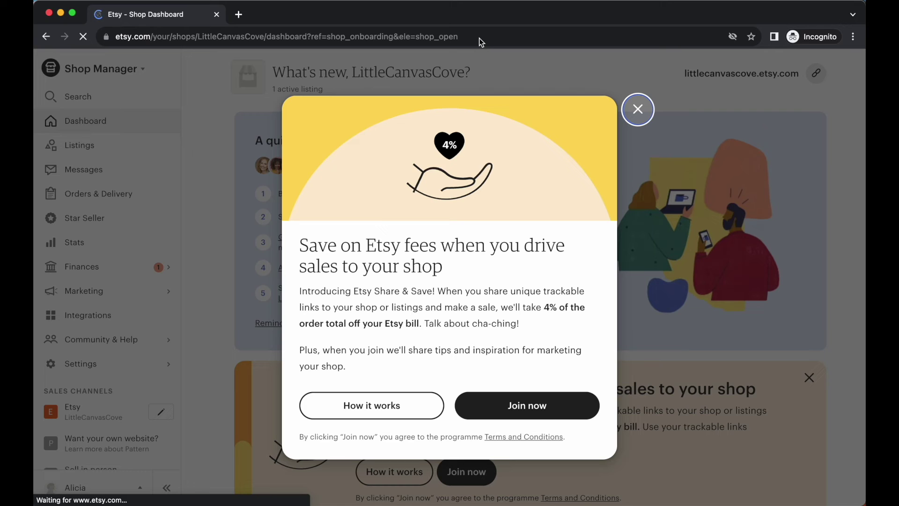
pyautogui.click(639, 110)
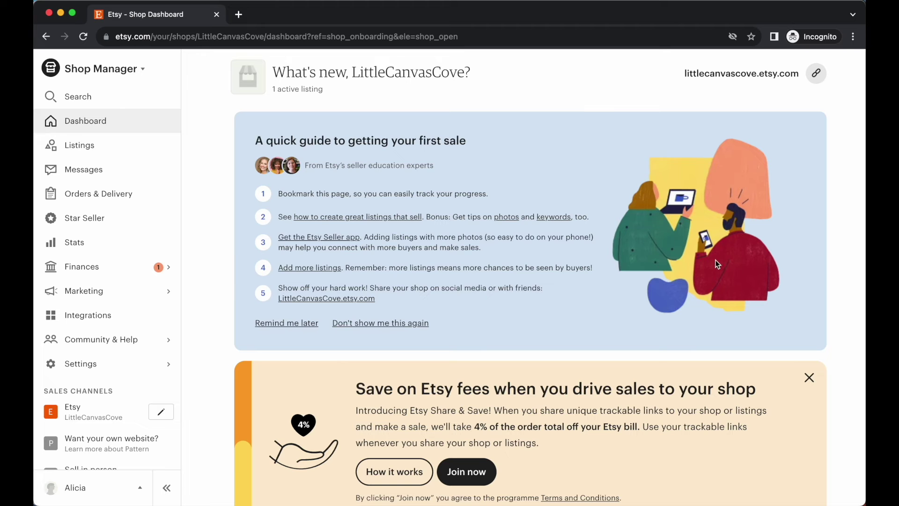
pyautogui.scroll(-8, 717, 263)
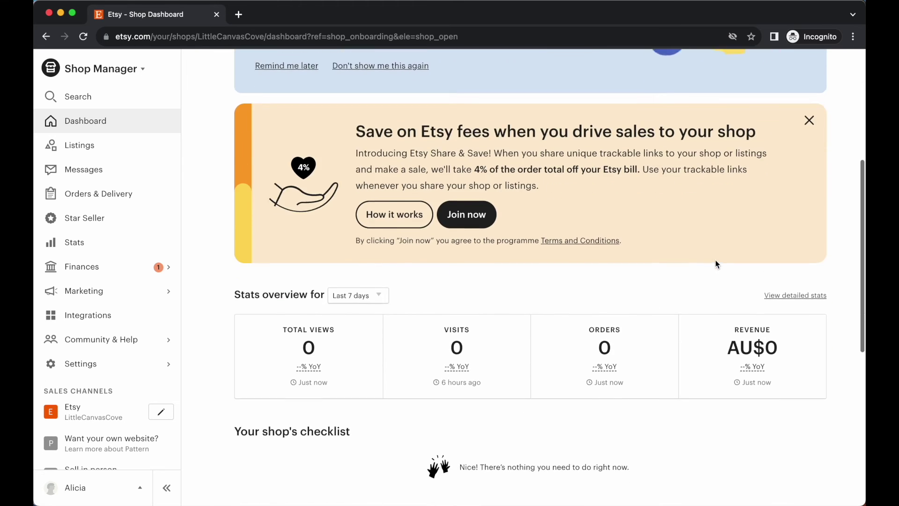
pyautogui.scroll(-5, 717, 263)
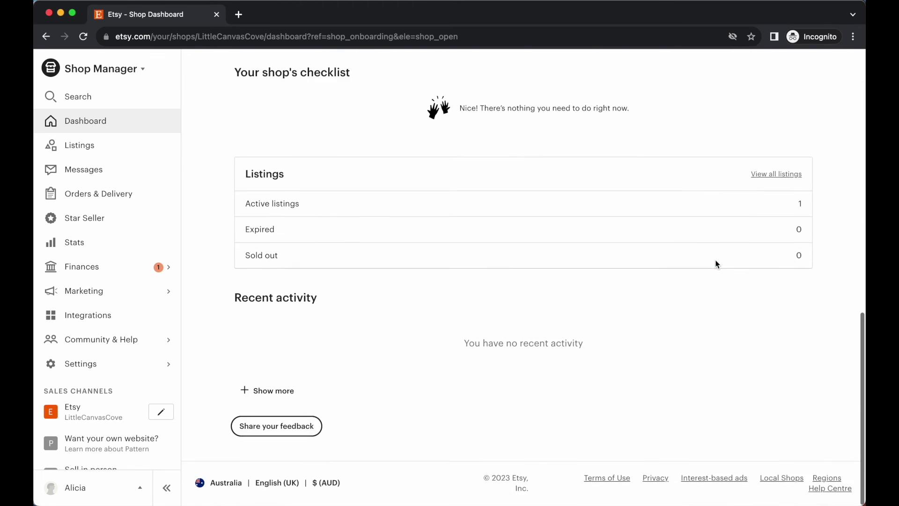
pyautogui.scroll(7, 716, 263)
pyautogui.scroll(6, 717, 264)
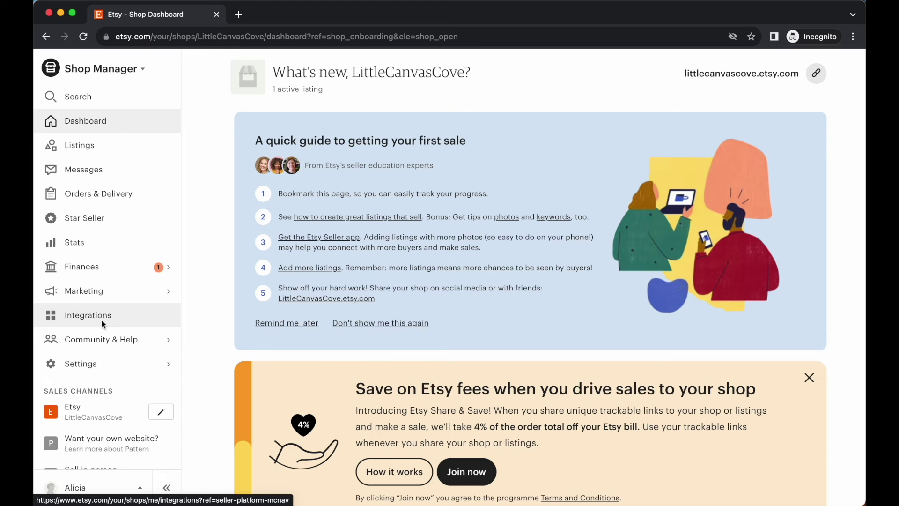
# - Go to Listings and close the 'New: Search listings by SKU' tip
pyautogui.click(80, 146)
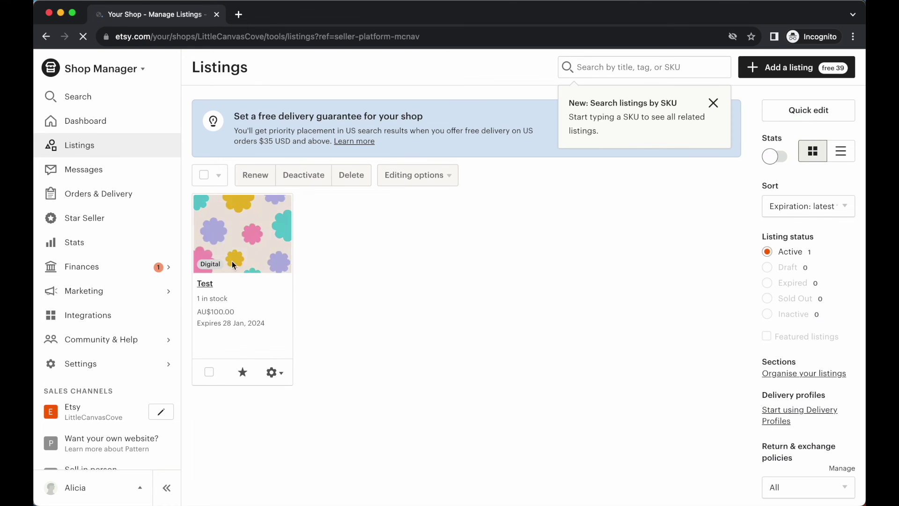
pyautogui.click(713, 103)
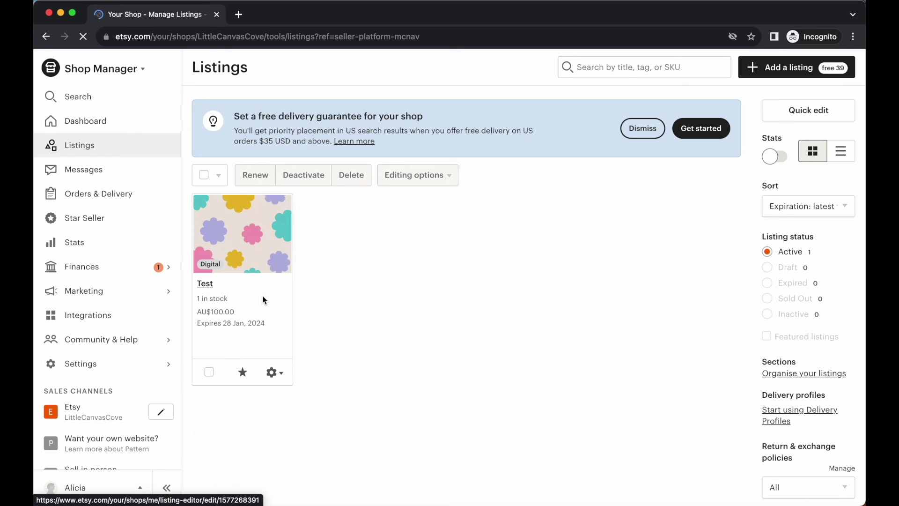
# - Deactivate the Test listing from its gear menu and confirm the deactivation
pyautogui.click(280, 373)
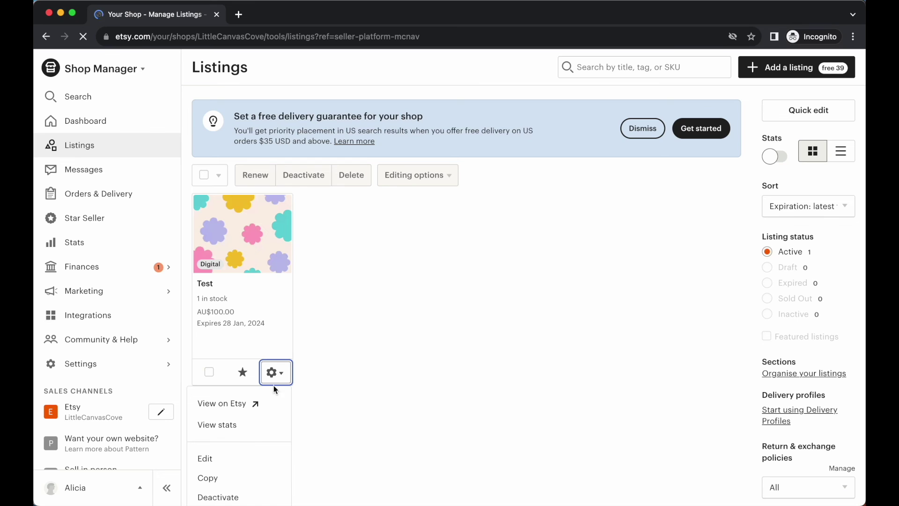
pyautogui.scroll(-3, 259, 426)
pyautogui.click(220, 423)
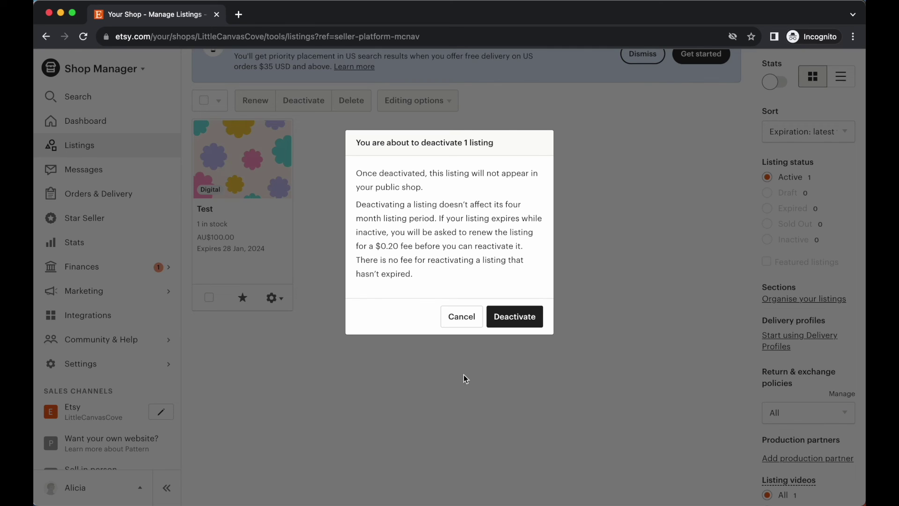
pyautogui.click(523, 316)
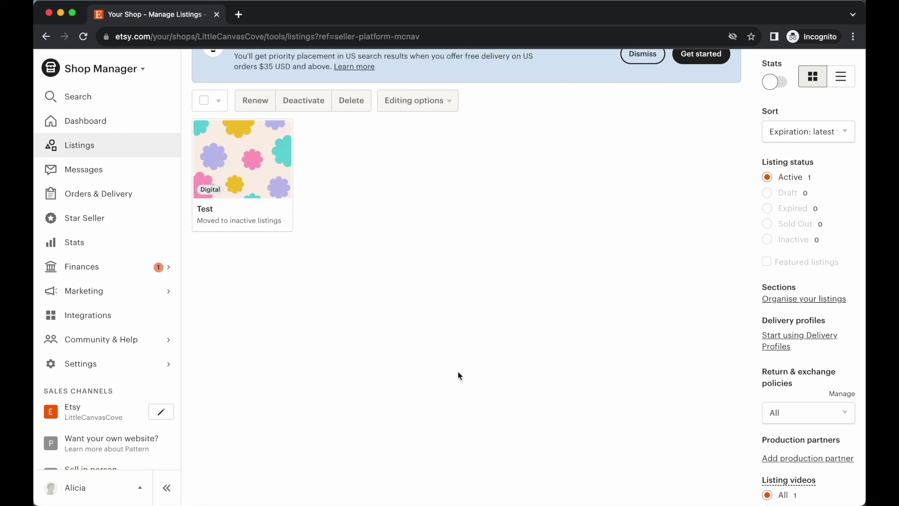
# - Reload the Etsy Listings page to check the Test listing now shows as inactive
pyautogui.scroll(2, 459, 209)
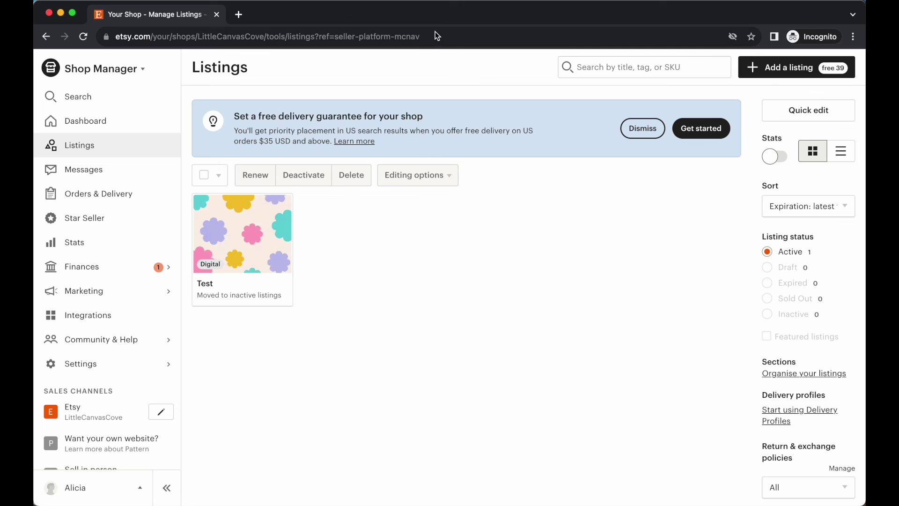
pyautogui.click(449, 32)
pyautogui.press('Return')
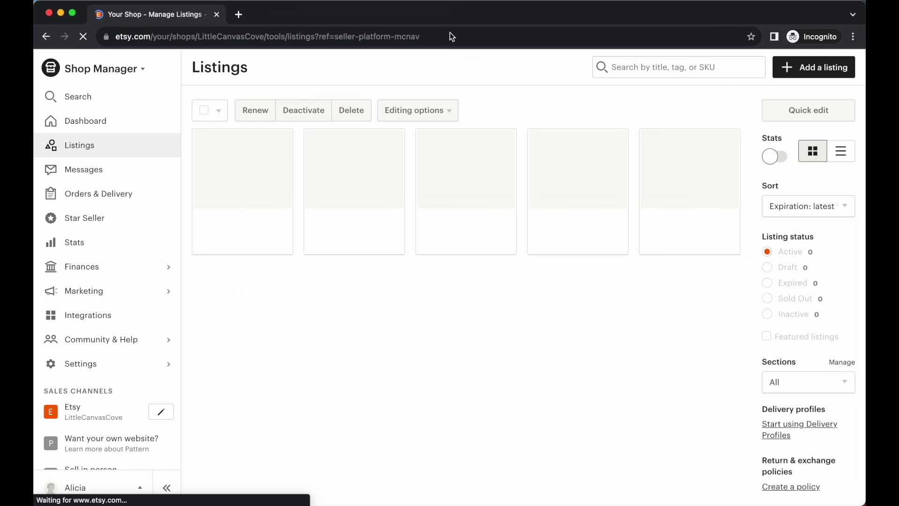